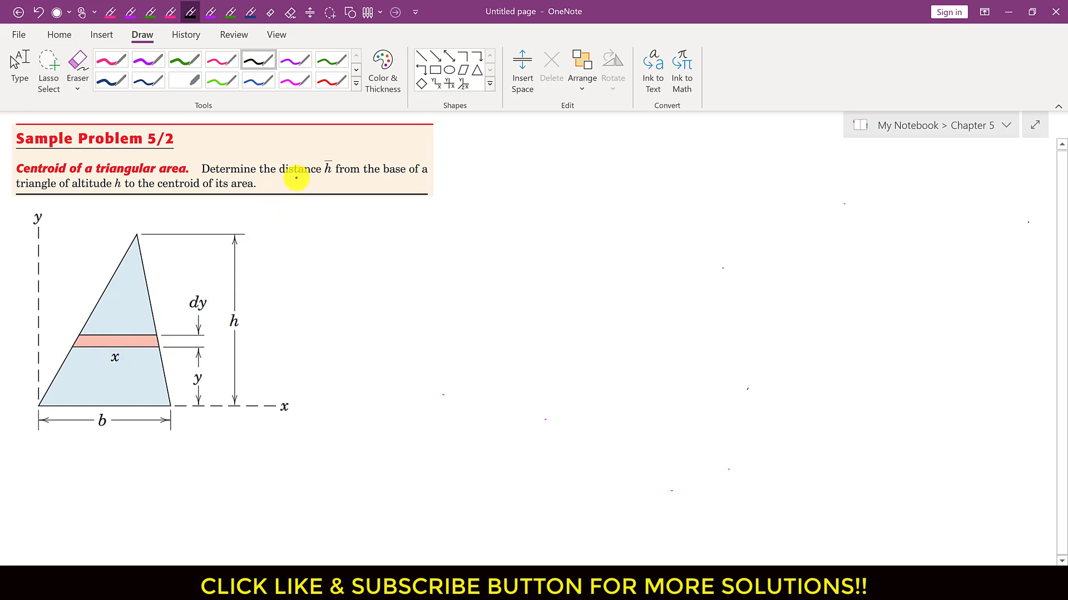
Underline 'distance h̄ from the base of a' and 'triangle of altitude h' in ink
left_click_drag(281, 178, 415, 177)
left_click_drag(16, 195, 128, 195)
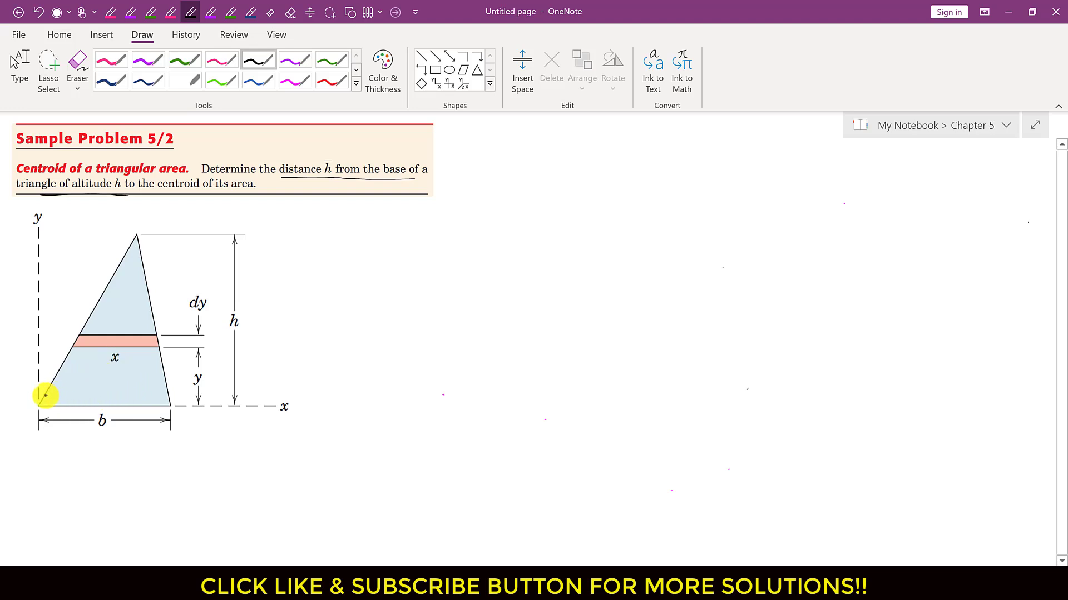
Sketch horizontal strip lines across the triangle, then undo them with Ctrl+Z
left_click_drag(110, 396, 161, 397)
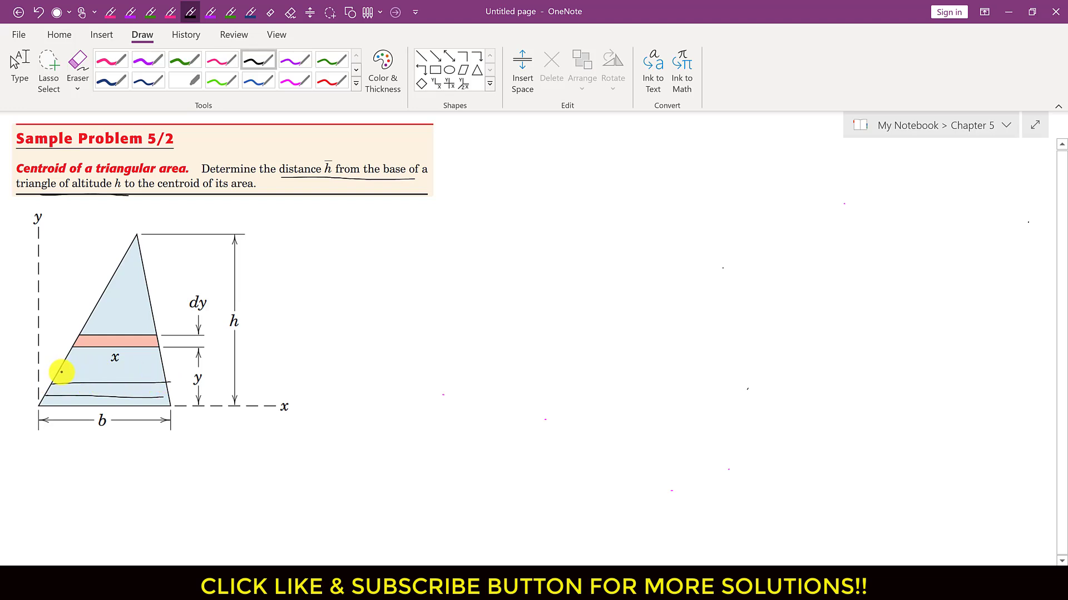
mouse_move(65, 363)
left_mouse_down()
mouse_move(158, 361)
mouse_move(154, 326)
left_mouse_up()
mouse_move(90, 316)
left_mouse_down()
mouse_move(153, 316)
mouse_move(134, 299)
left_mouse_up()
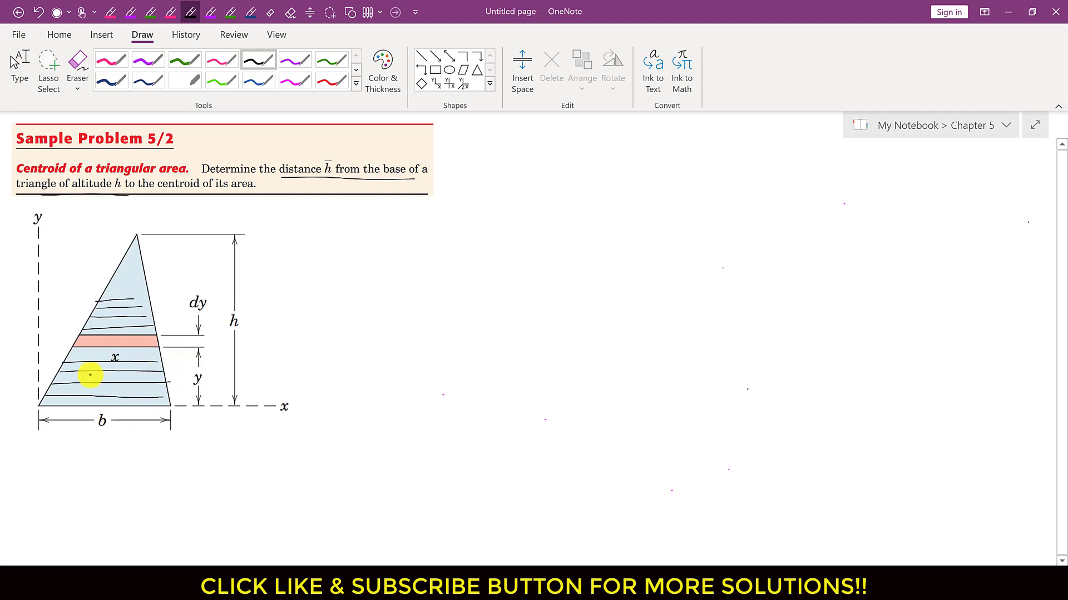
key("ctrl+z")
key("ctrl+z")
key("ctrl+z")
key("ctrl+z")
key("ctrl+z")
key("ctrl+z")
key("ctrl+z")
key("ctrl+z")
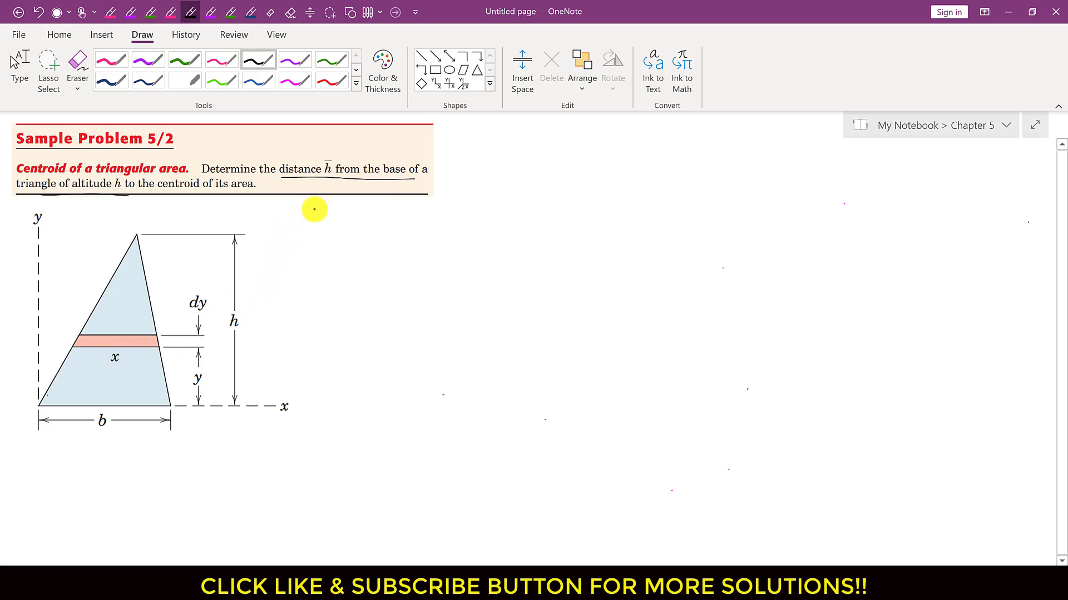
Handwrite 'x = f(y)' below the problem statement
mouse_move(305, 205)
left_mouse_down()
mouse_move(291, 215)
mouse_move(310, 209)
left_mouse_up()
left_click_drag(301, 216, 328, 213)
left_click_drag(336, 205, 344, 224)
left_click_drag(351, 206, 351, 223)
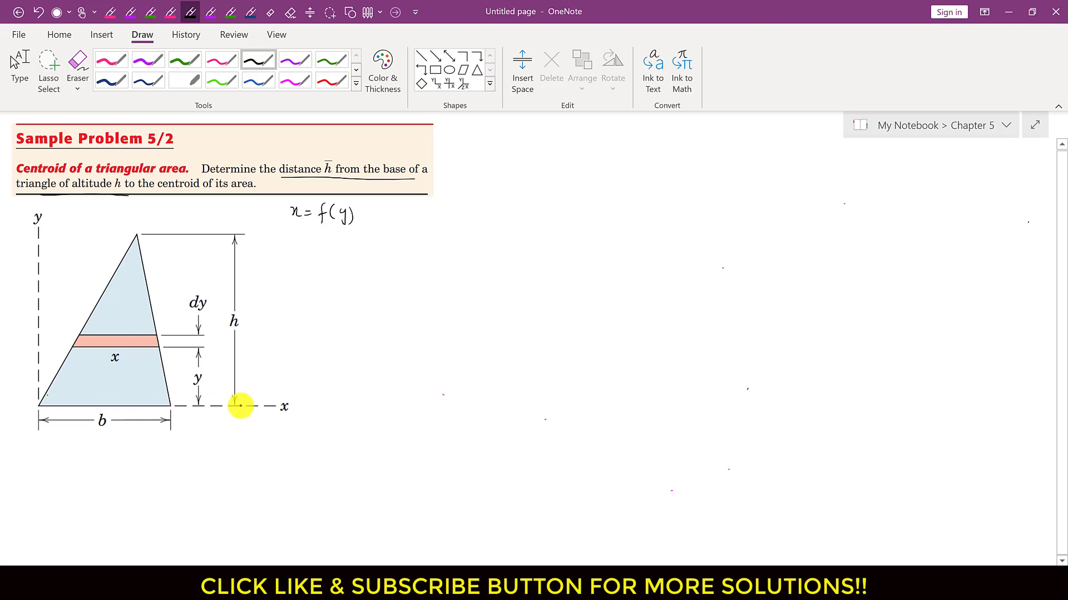
Box the y dimension label and underline dy on the triangle diagram
mouse_move(192, 372)
left_mouse_down()
mouse_move(208, 386)
mouse_move(191, 371)
left_mouse_up()
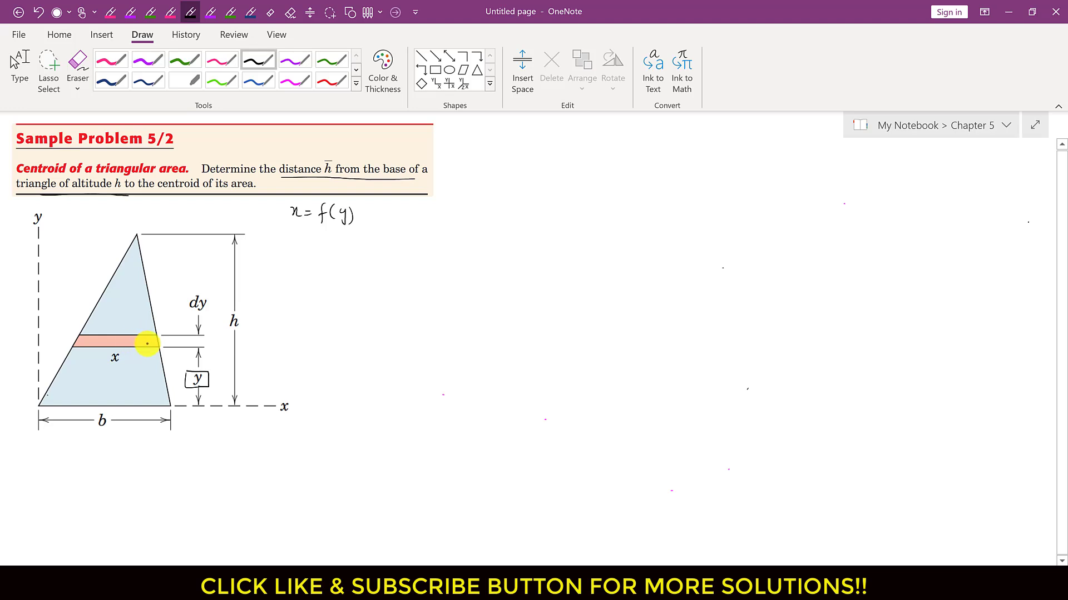
left_click_drag(189, 313, 208, 313)
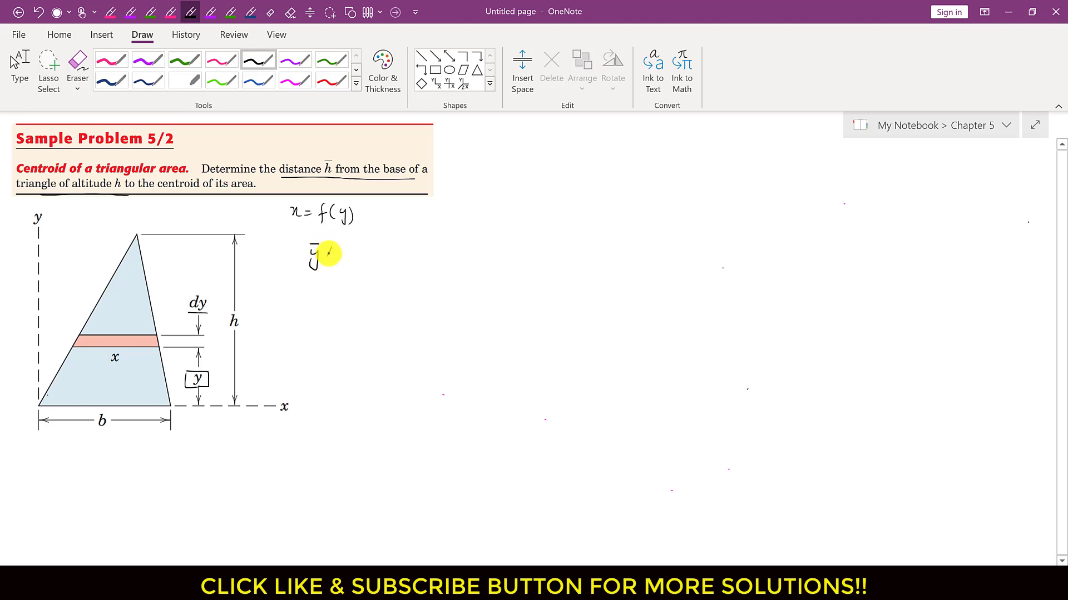
Erase the stray A and complete ȳ∫₀ʰ dA = ∫₀ʰ y_c dA with 0 and h limits
mouse_move(336, 252)
left_mouse_down()
mouse_move(339, 243)
mouse_move(328, 266)
left_mouse_up()
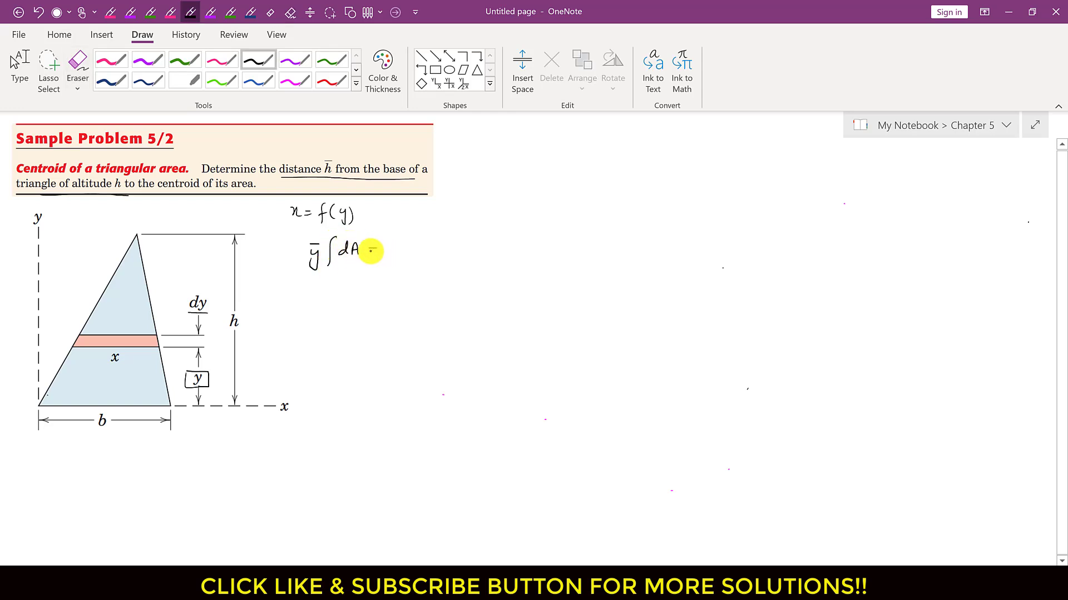
mouse_move(395, 237)
left_mouse_down()
mouse_move(386, 260)
mouse_move(408, 261)
mouse_move(440, 236)
mouse_move(449, 251)
left_mouse_up()
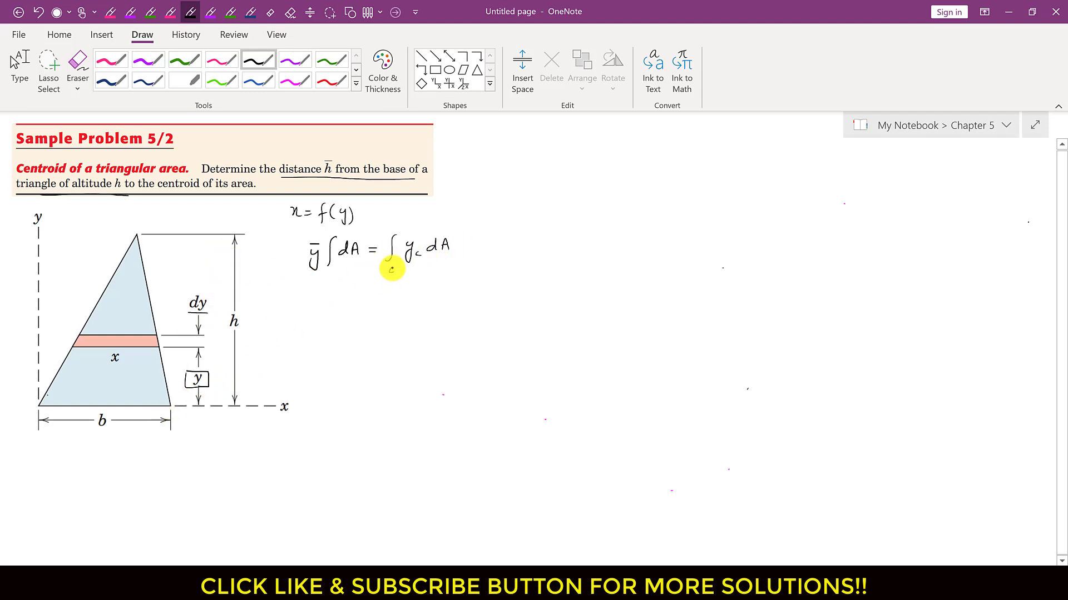
left_click_drag(392, 269, 390, 268)
left_click_drag(394, 222, 398, 228)
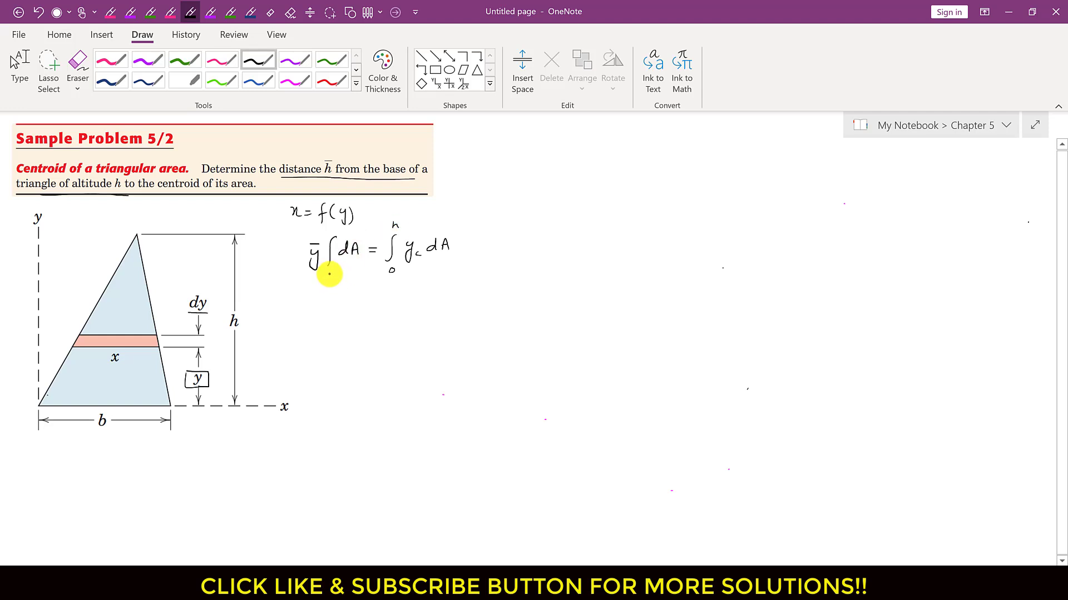
left_click_drag(330, 274, 331, 273)
left_click_drag(328, 229, 333, 236)
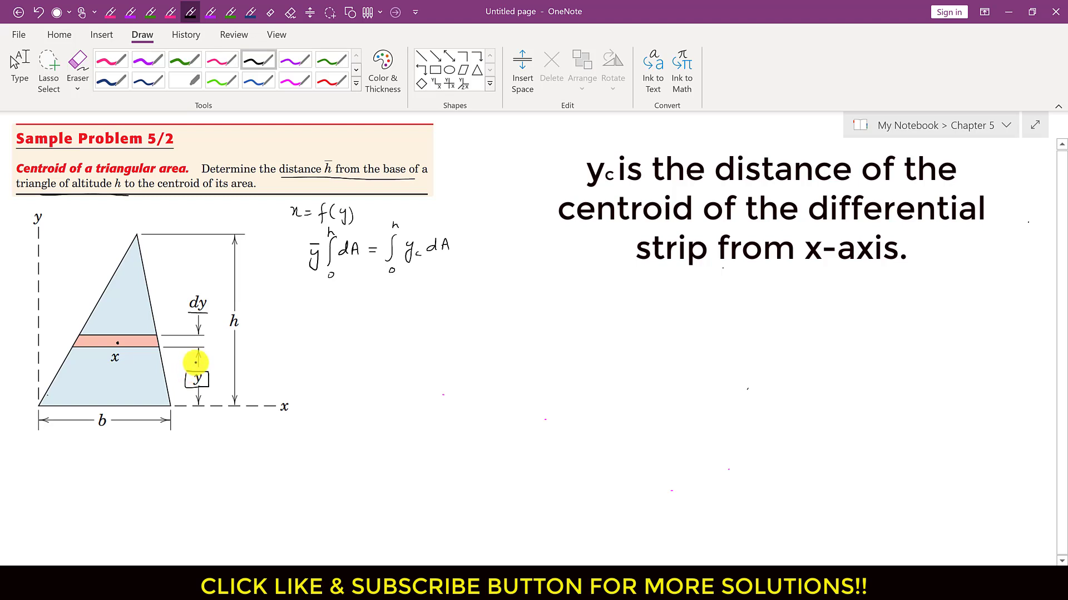
Replace the box around y with the label 'y_c = y' and write 'dA =' below the triangle
mouse_move(186, 381)
left_mouse_down()
mouse_move(201, 378)
mouse_move(188, 378)
left_mouse_up()
left_click_drag(179, 382, 188, 383)
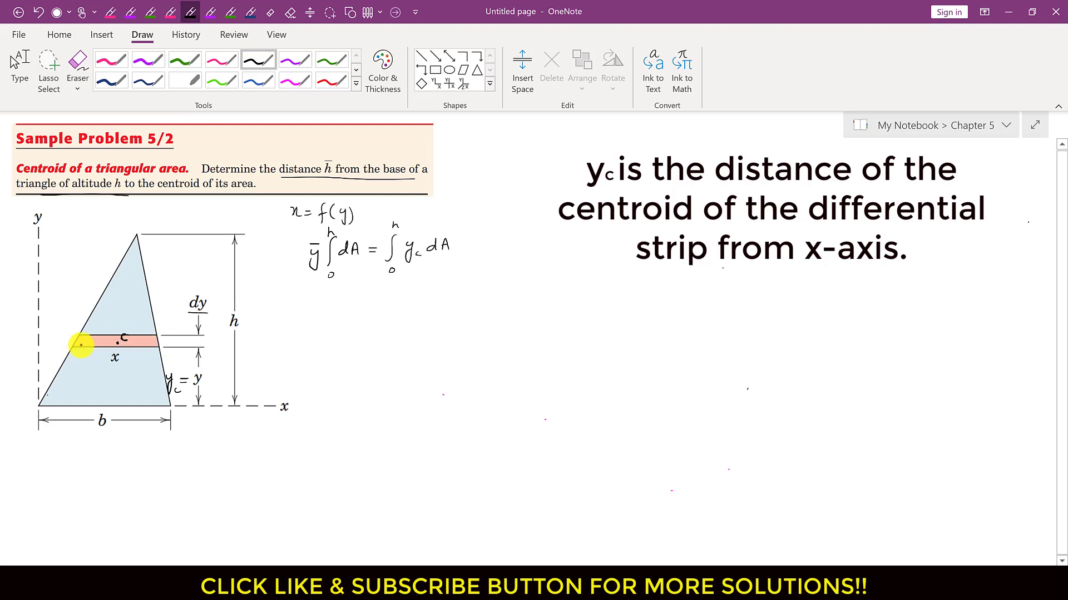
left_click_drag(179, 382, 188, 382)
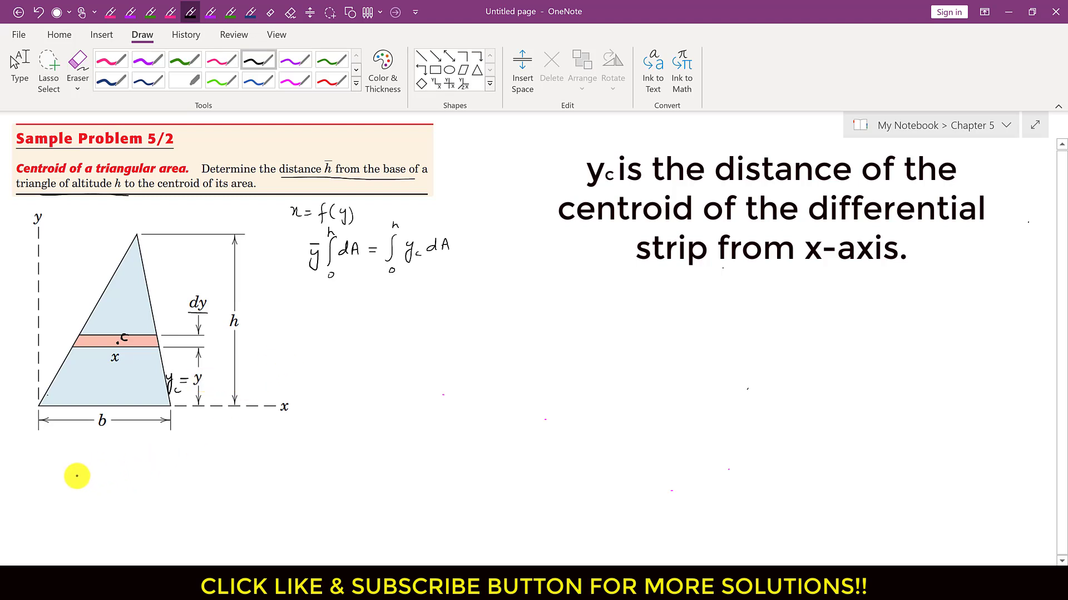
left_click_drag(75, 466, 83, 459)
left_click(95, 462)
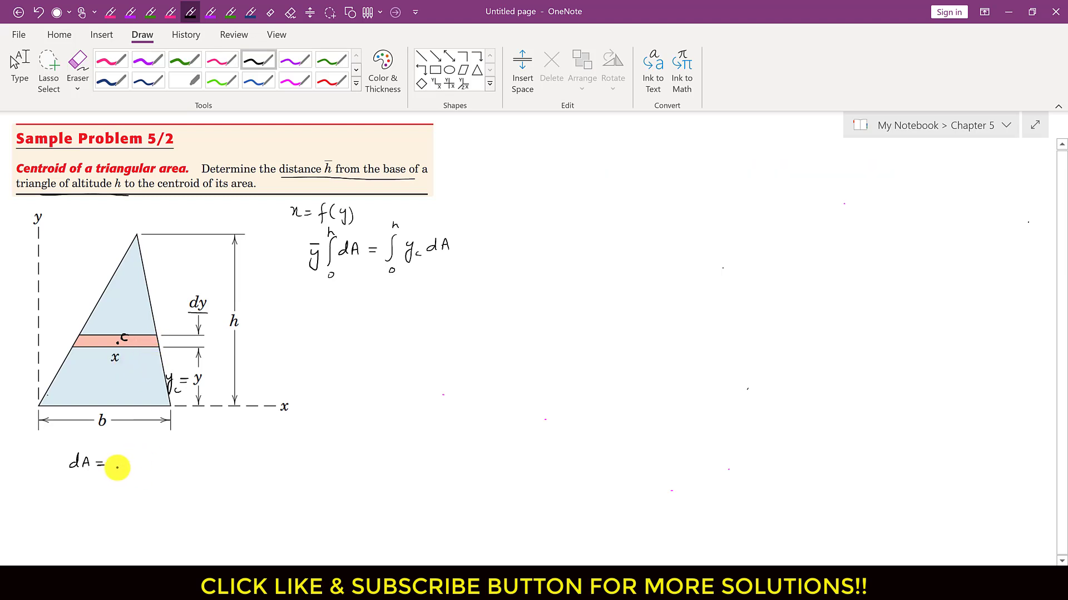
Finish 'dA = x dy' and start '∫₀ʰ dA =' at the top right
left_click_drag(124, 462, 148, 459)
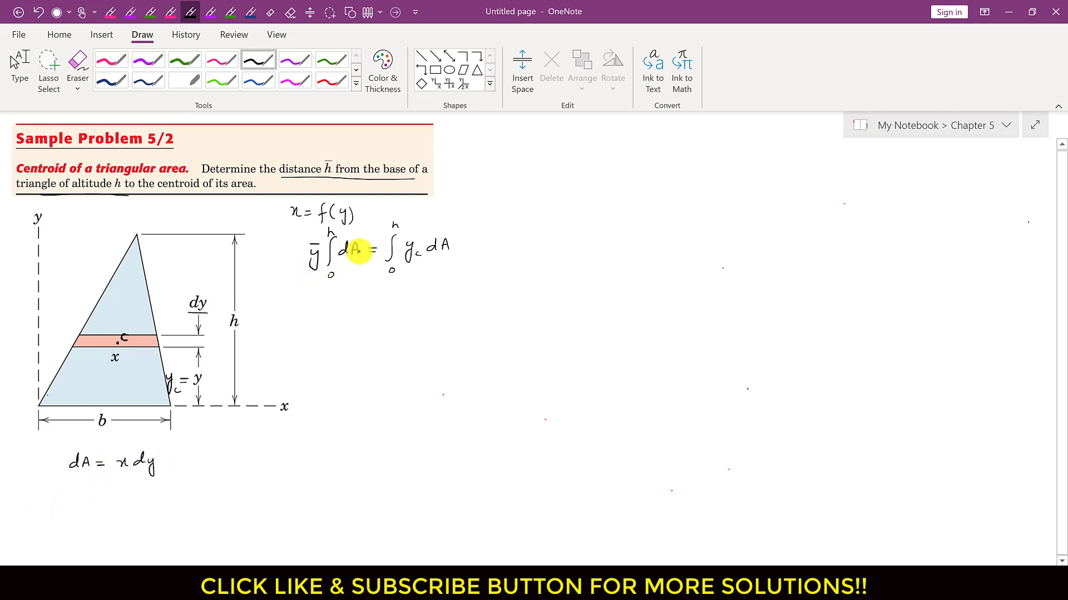
mouse_move(606, 138)
left_mouse_down()
mouse_move(600, 168)
mouse_move(640, 158)
mouse_move(604, 178)
mouse_move(611, 135)
mouse_move(662, 153)
left_mouse_up()
left_click_drag(649, 159, 663, 160)
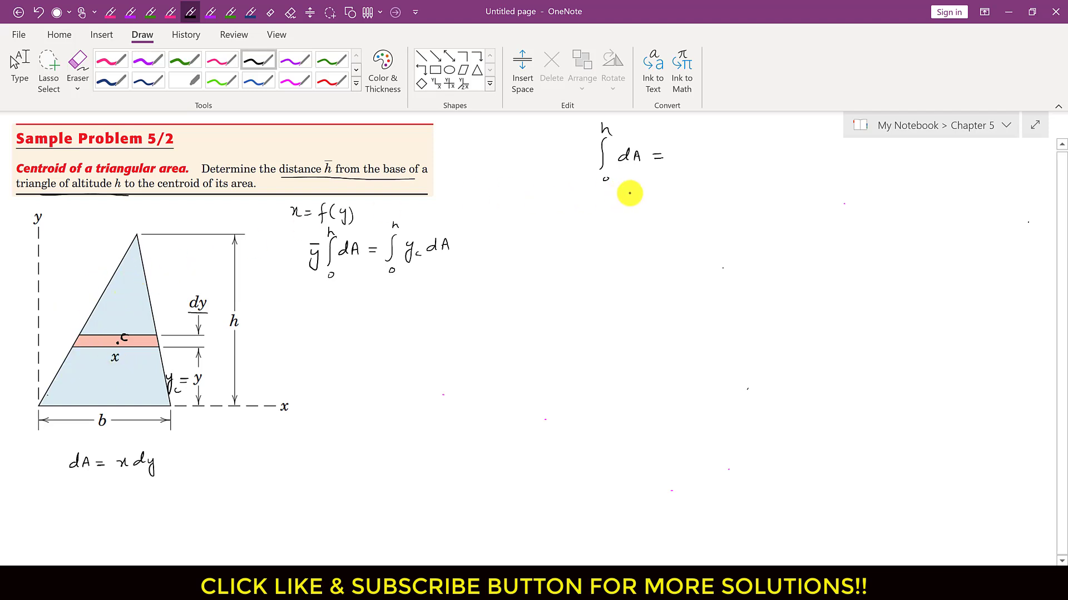
Complete '∫₀ʰ dA = ½bh' and write 'ȳ(½bh) = ∫₀ʰ' below the centroid equation
mouse_move(677, 146)
left_mouse_down()
mouse_move(685, 170)
mouse_move(717, 150)
mouse_move(719, 160)
left_mouse_up()
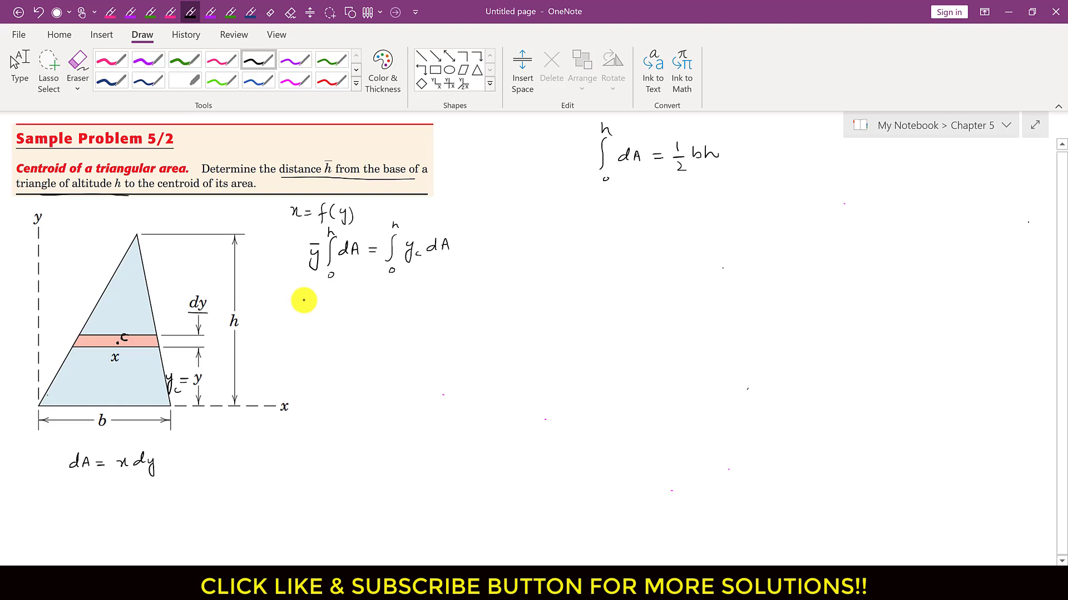
left_click_drag(302, 298, 321, 324)
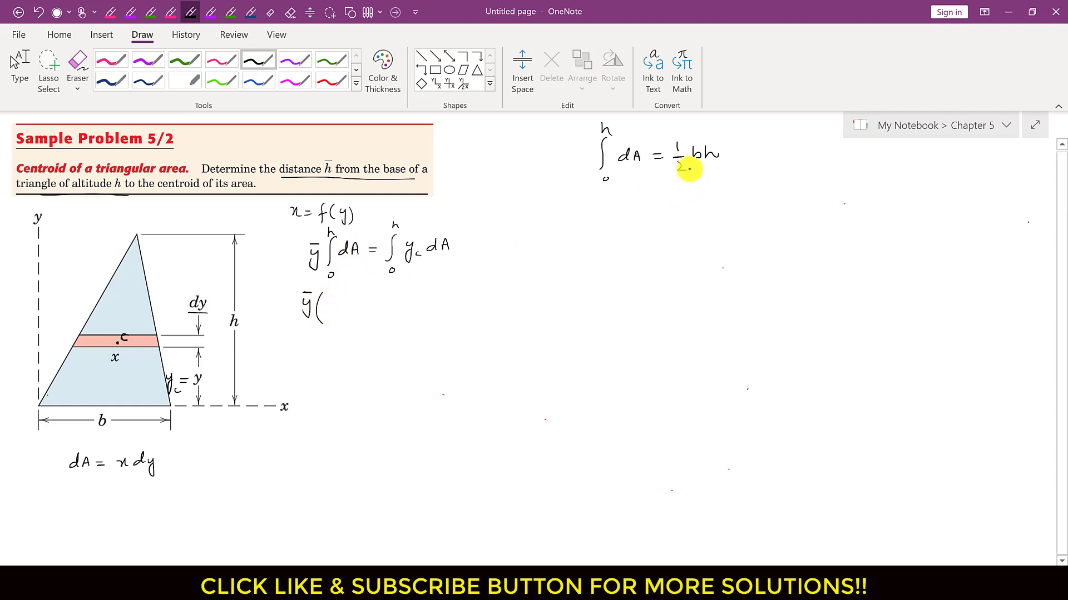
left_click_drag(334, 289, 341, 320)
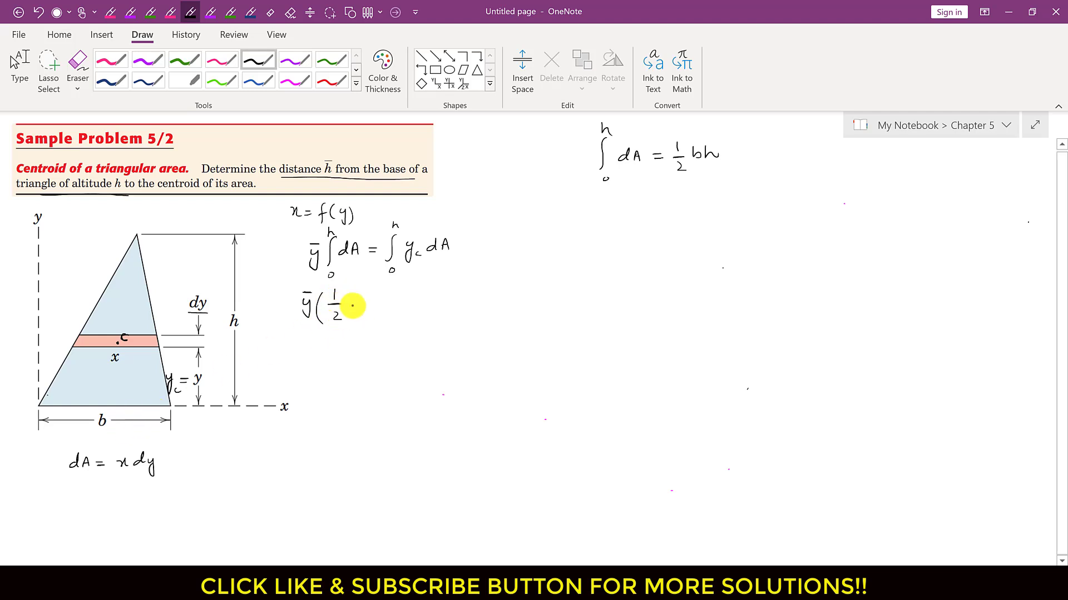
left_click_drag(359, 293, 372, 318)
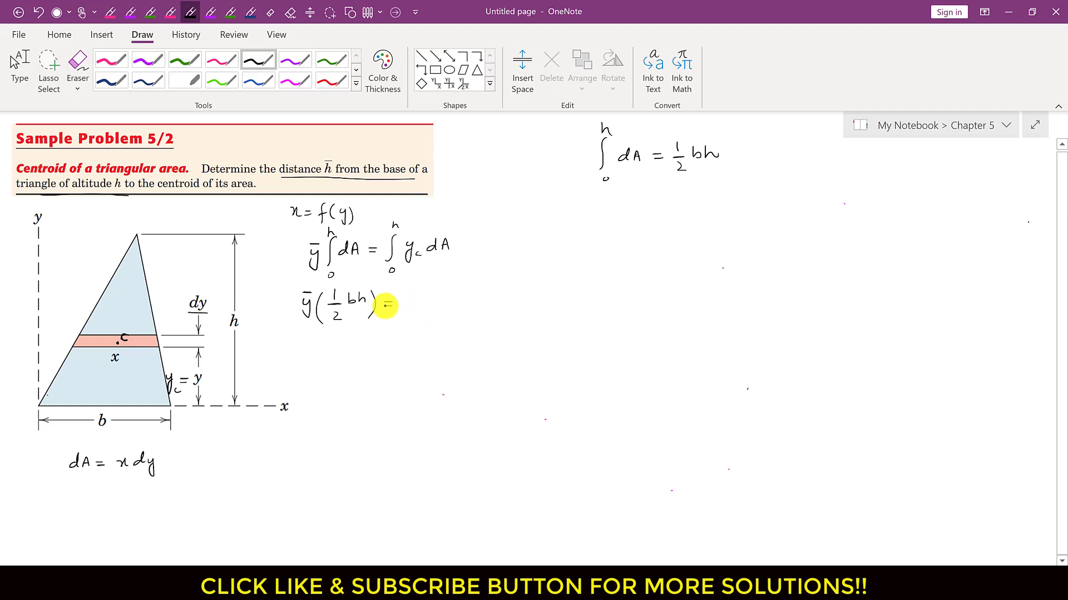
mouse_move(421, 284)
left_mouse_down()
mouse_move(406, 325)
mouse_move(418, 328)
left_mouse_up()
left_click_drag(420, 268, 427, 278)
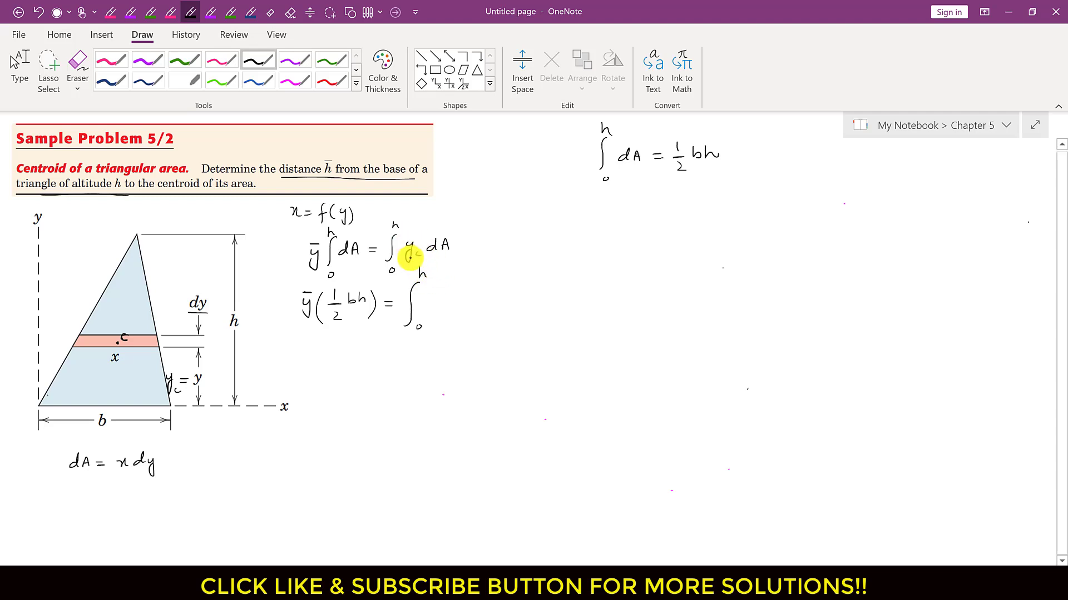